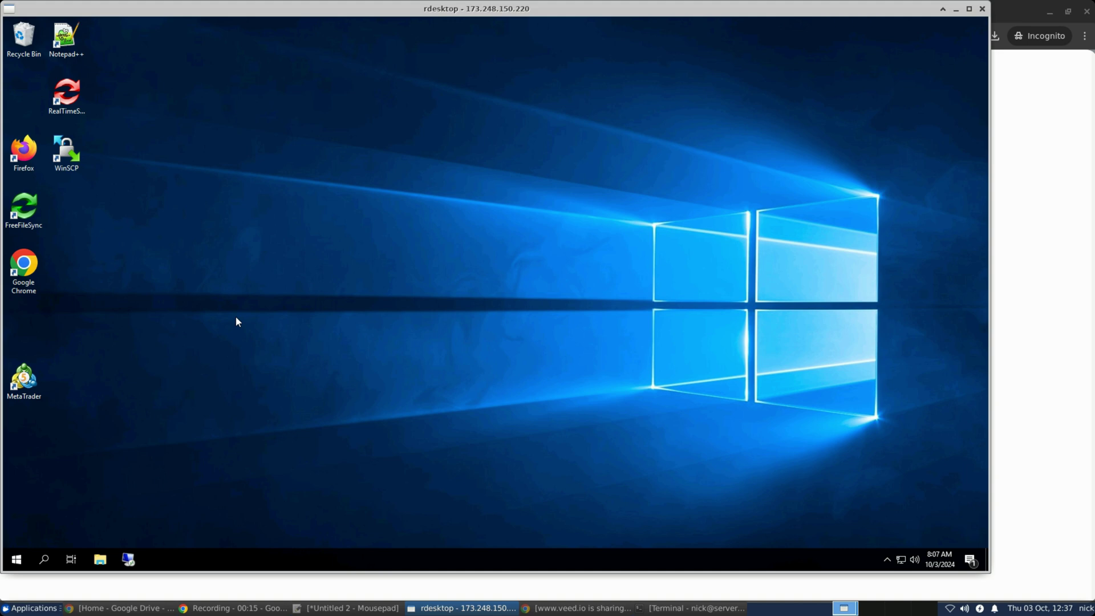
# - Launch Event Viewer by running eventvwr.msc from the Run dialog
pyautogui.press('super+r')
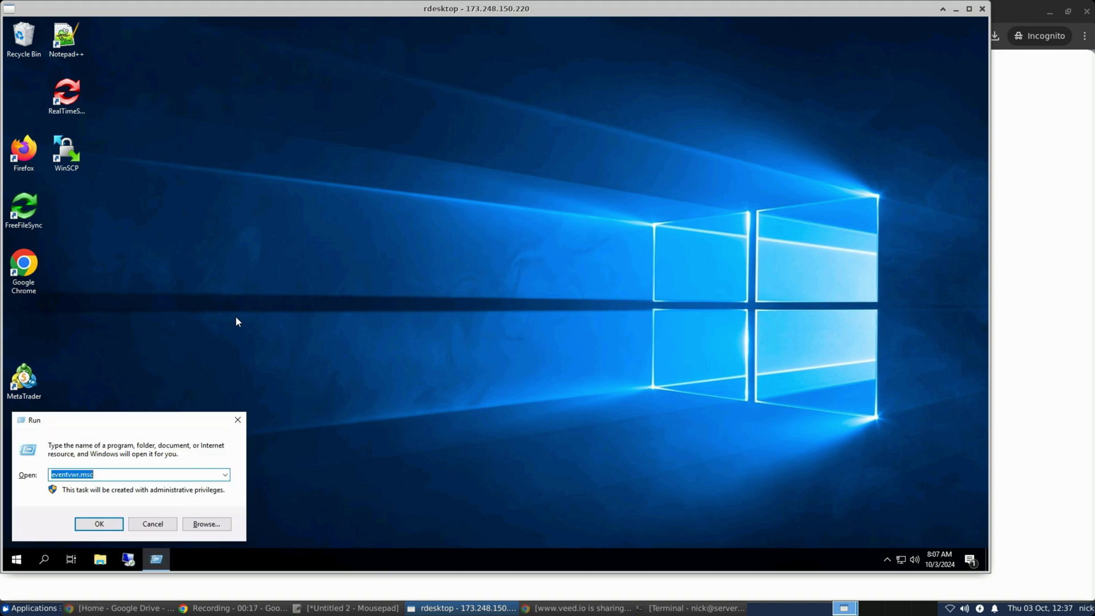
pyautogui.click(132, 476)
pyautogui.click(102, 527)
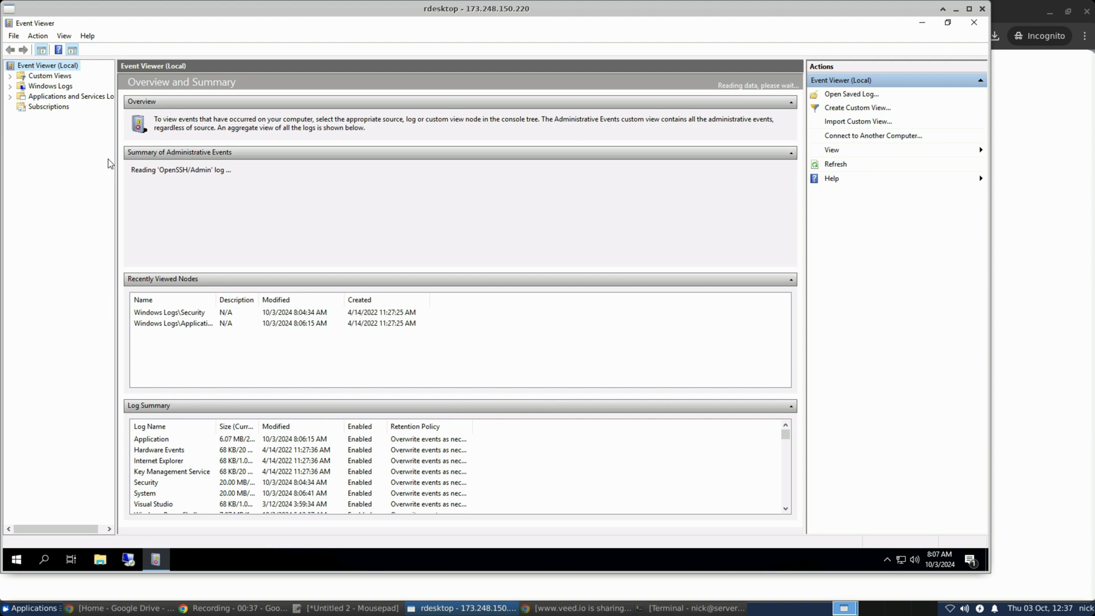
# - Open the Security log under Windows Logs and browse its 31,461 events
pyautogui.click(10, 86)
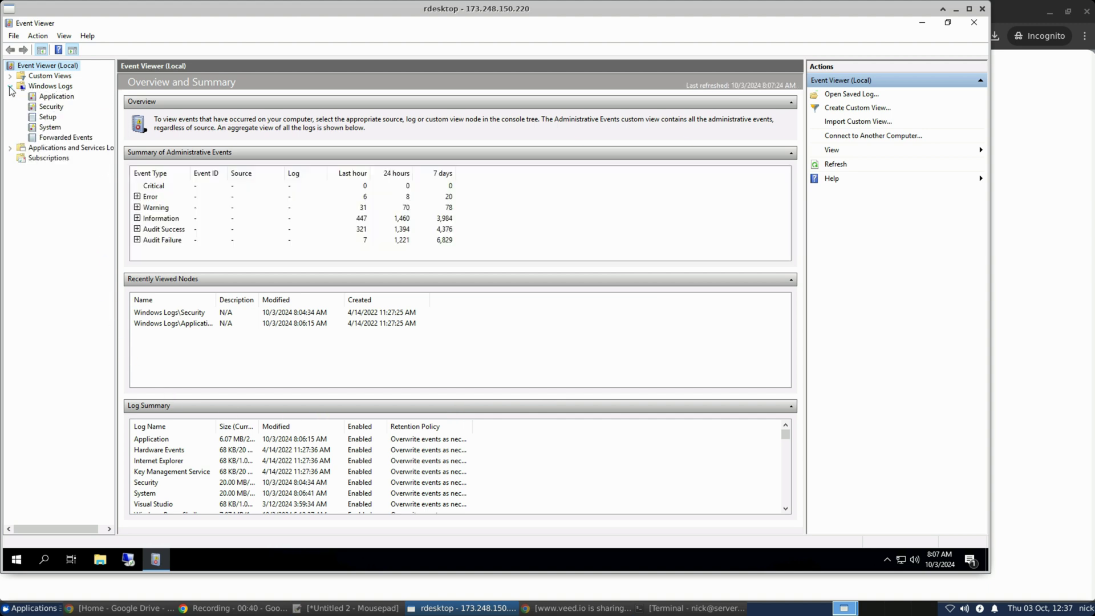
pyautogui.click(51, 108)
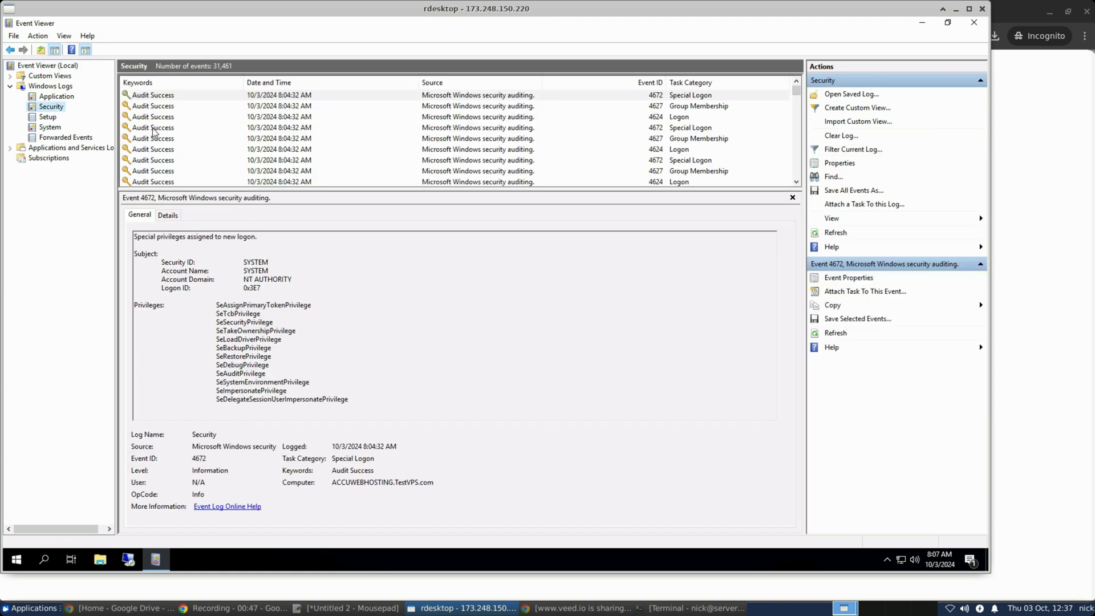
pyautogui.scroll(-10, 154, 132)
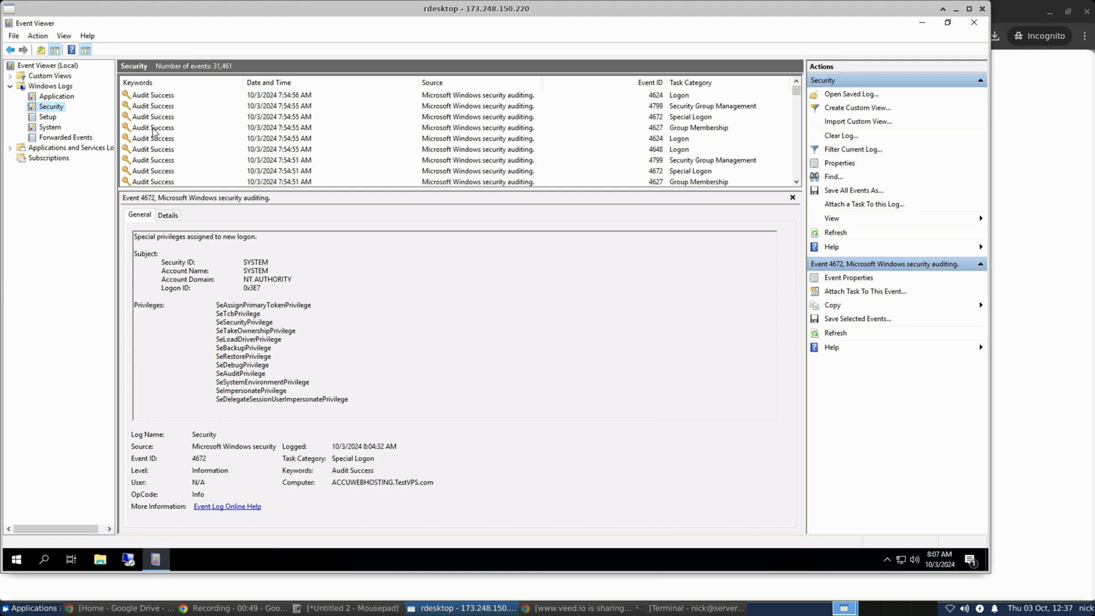
pyautogui.scroll(2, 154, 132)
pyautogui.scroll(3, 154, 132)
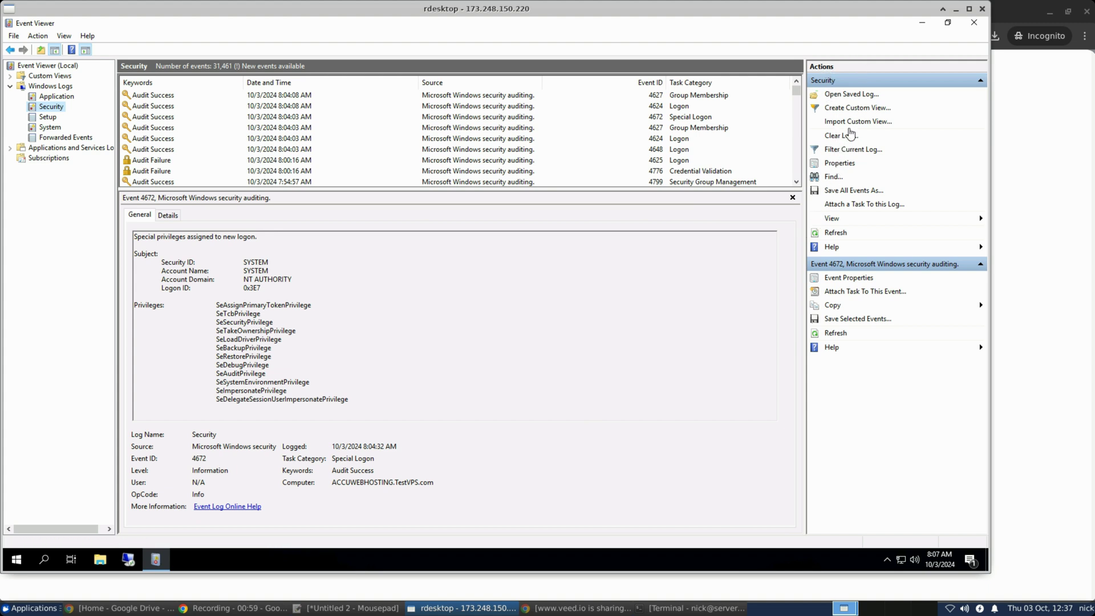
# - In Filter Current Log for Security, replace the Event IDs entry with 4625
pyautogui.click(839, 151)
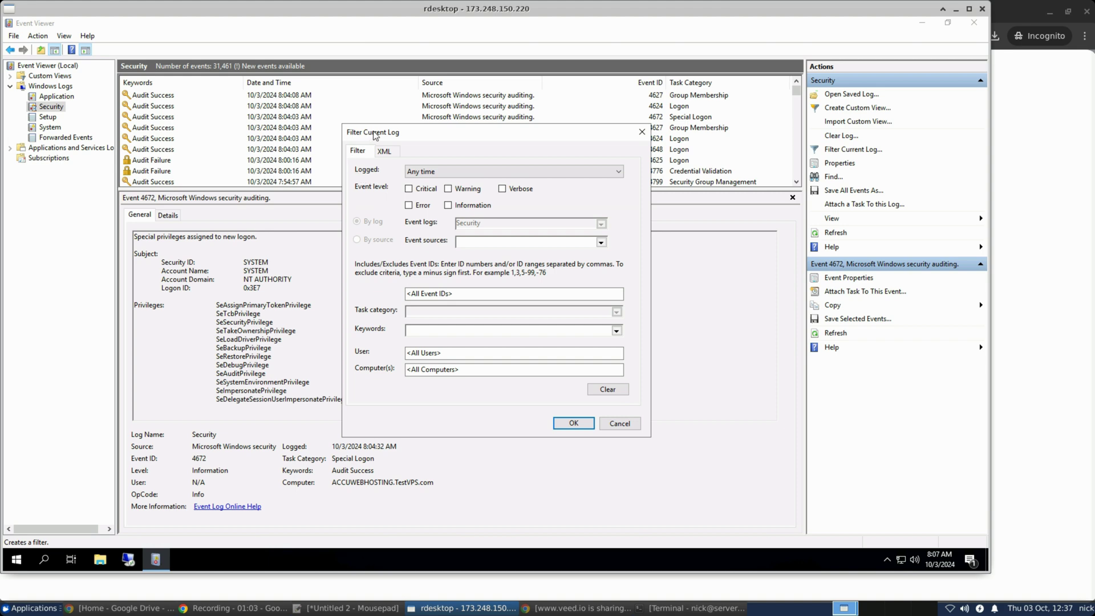
pyautogui.click(418, 292)
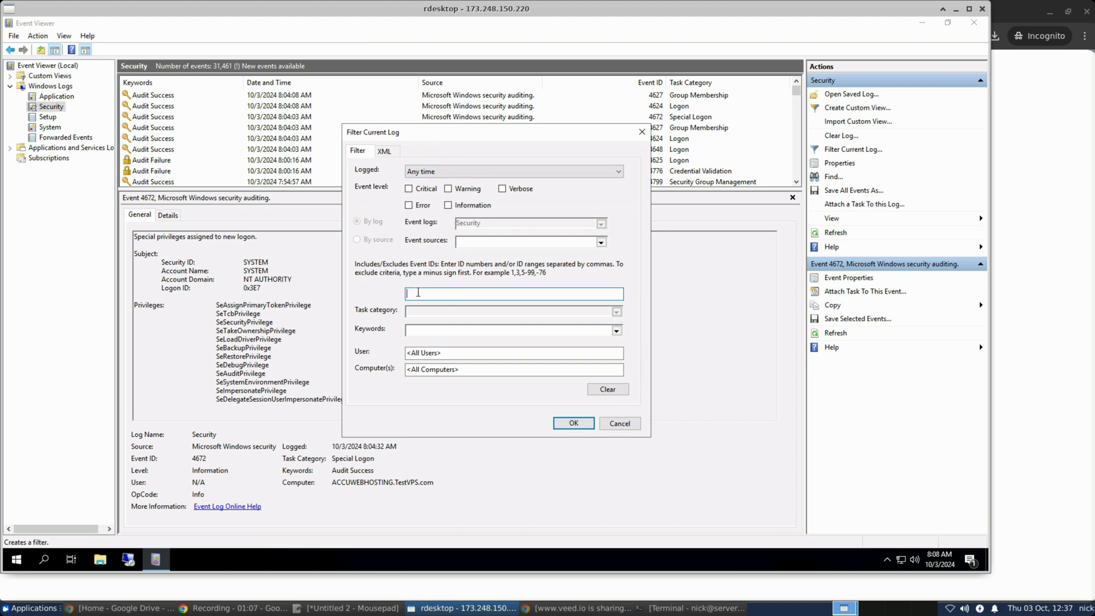
pyautogui.write('4625')
# - Apply the Event ID 4625 filter and browse the 7,836 failed logon events
pyautogui.click(571, 423)
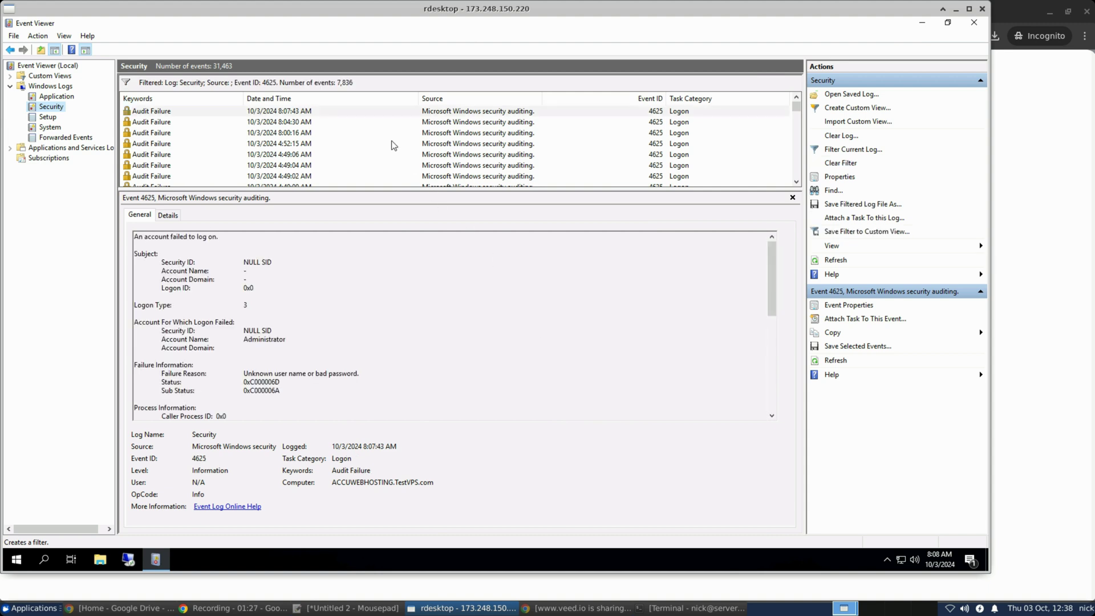
pyautogui.scroll(-1, 329, 138)
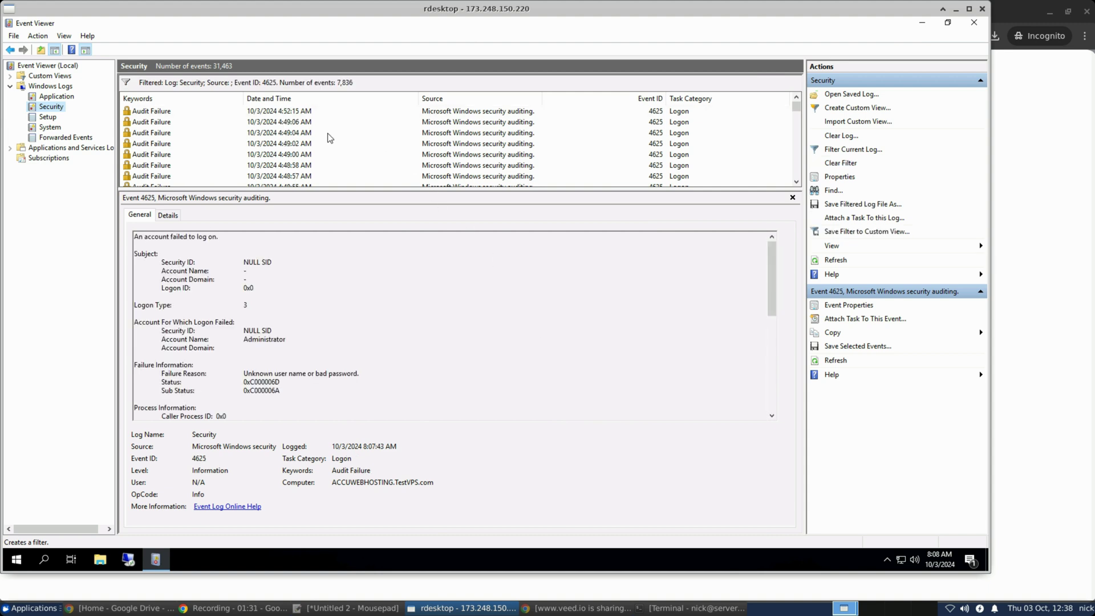
pyautogui.scroll(1, 330, 138)
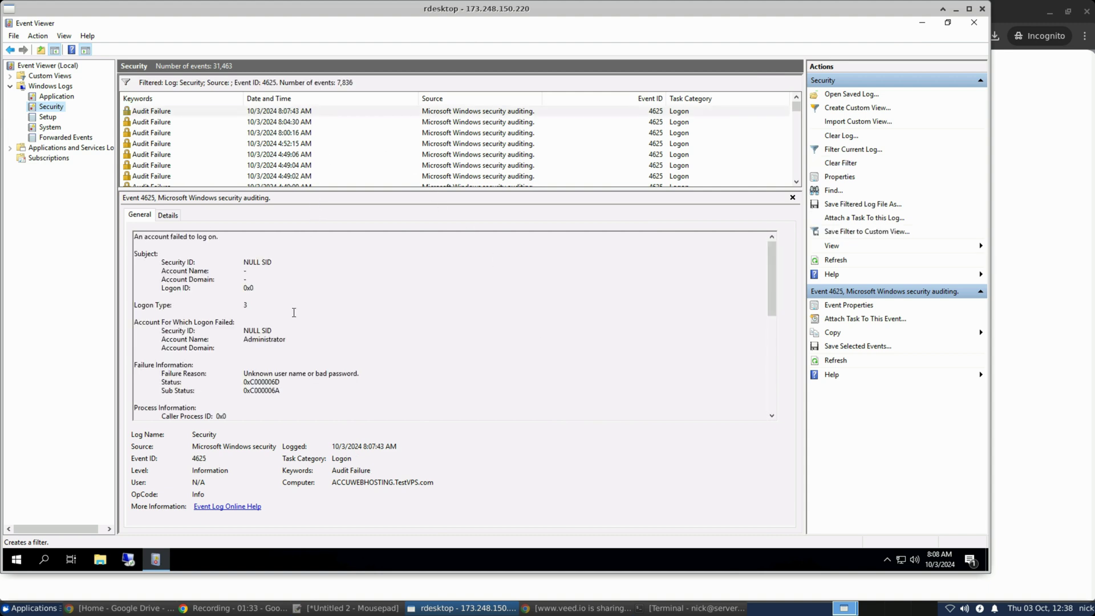
pyautogui.scroll(-1, 294, 315)
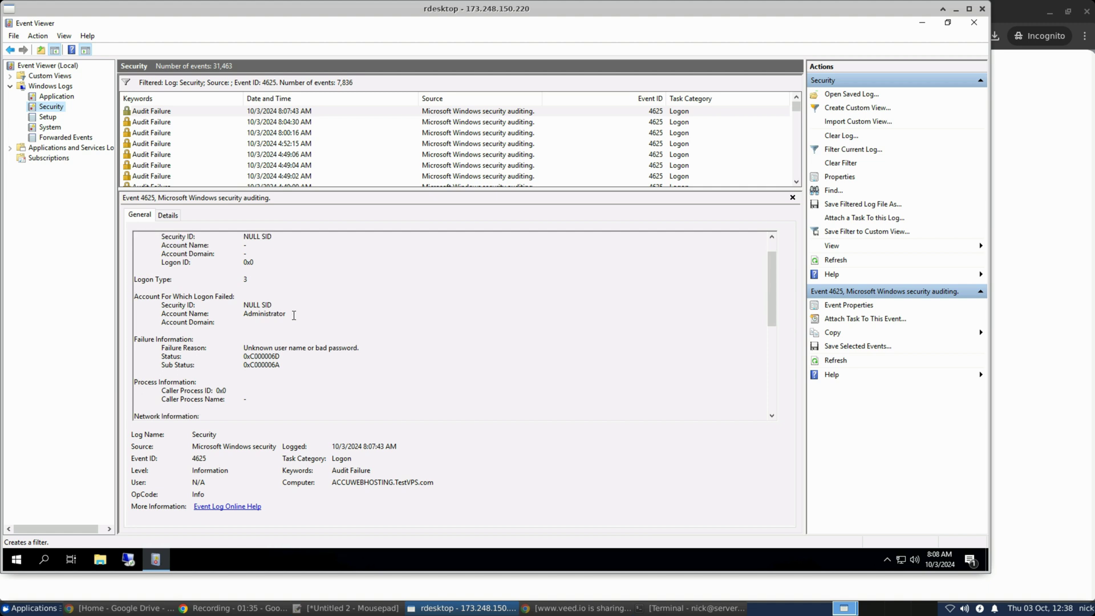
pyautogui.scroll(1, 294, 315)
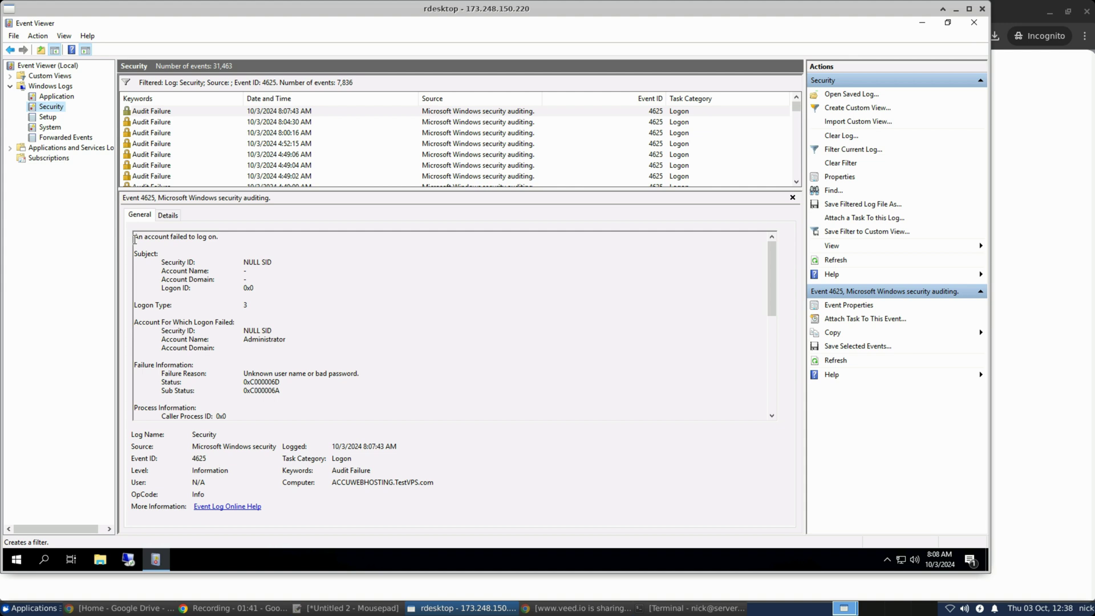
# - Highlight the failed-logon summary line and the Subject block in the newest event's General details
pyautogui.moveTo(135, 239); pyautogui.dragTo(220, 237)
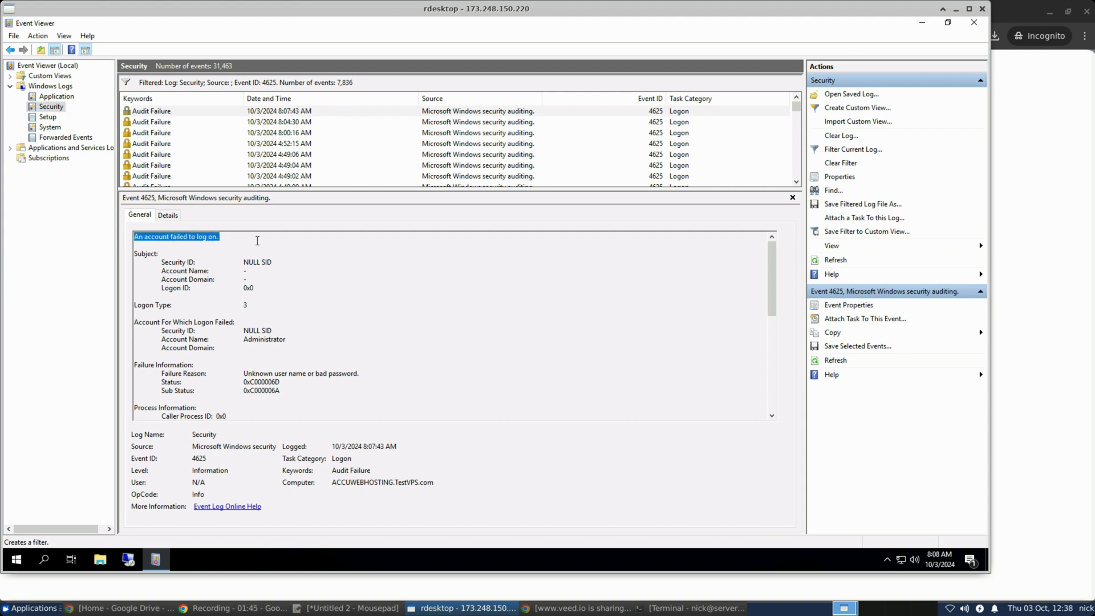
pyautogui.click(257, 240)
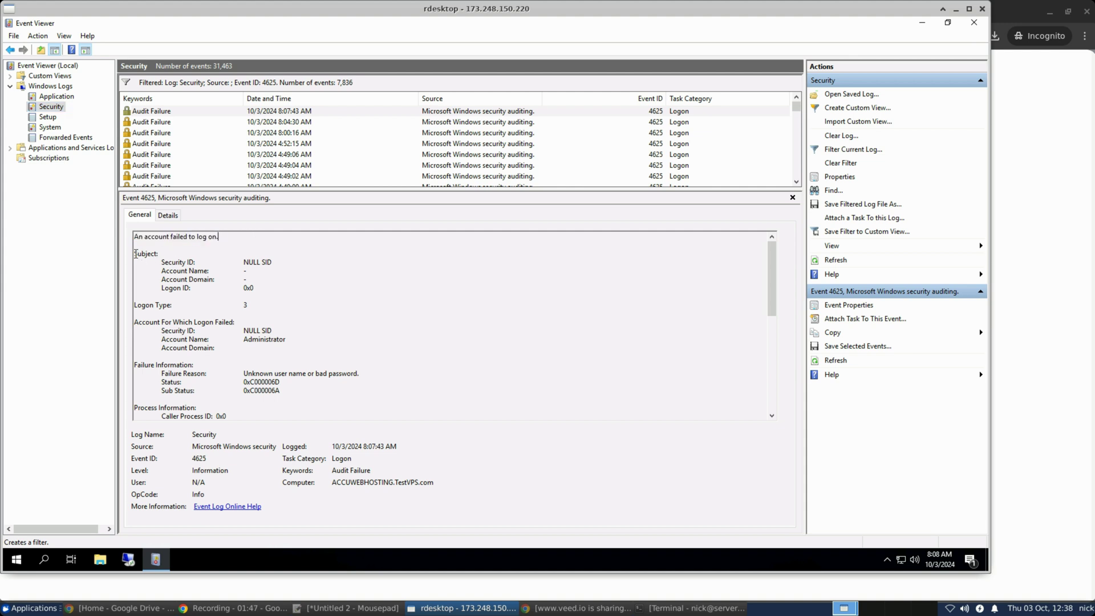
pyautogui.doubleClick(169, 253)
pyautogui.click(159, 262)
pyautogui.moveTo(161, 262); pyautogui.dragTo(281, 291)
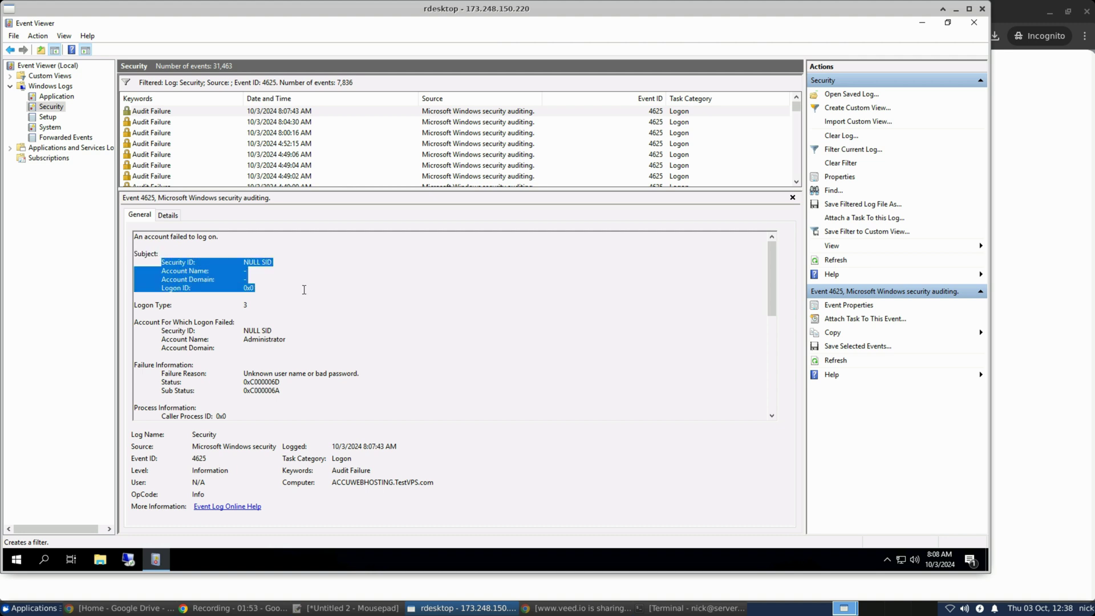
pyautogui.click(304, 289)
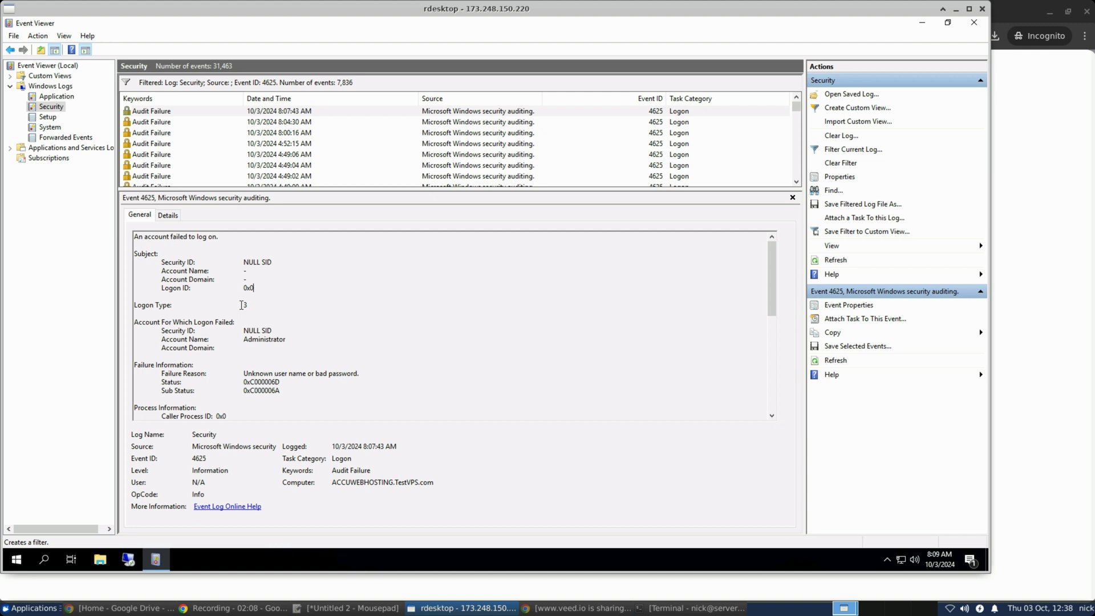
pyautogui.moveTo(242, 305); pyautogui.dragTo(262, 305)
pyautogui.click(230, 322)
pyautogui.moveTo(135, 322); pyautogui.dragTo(323, 343)
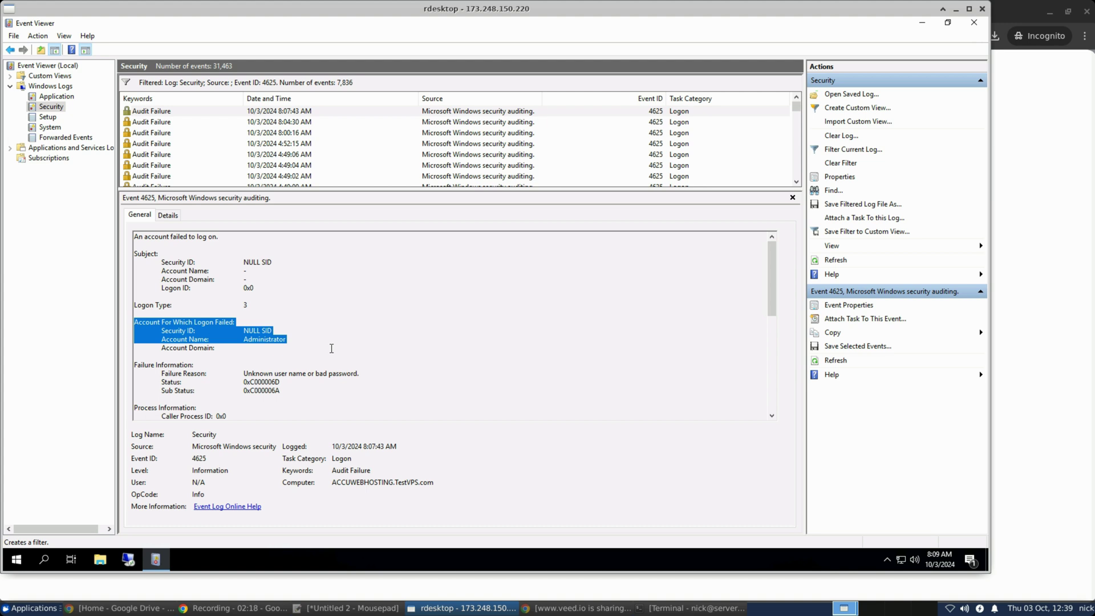
pyautogui.click(331, 349)
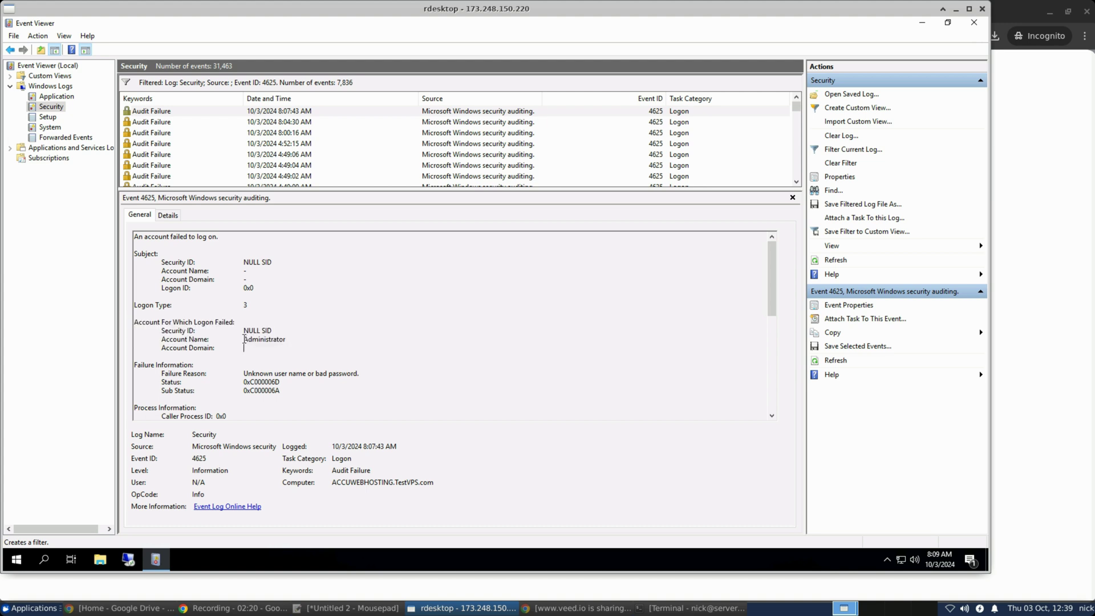
pyautogui.moveTo(244, 339); pyautogui.dragTo(288, 340)
pyautogui.click(312, 352)
pyautogui.scroll(-1, 137, 372)
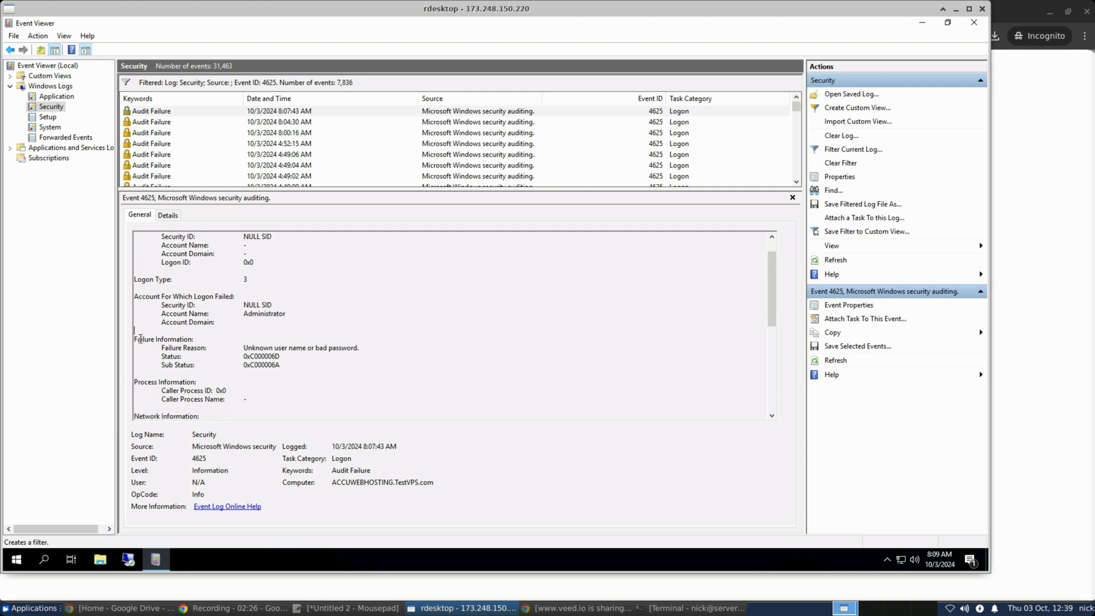
pyautogui.moveTo(136, 339); pyautogui.dragTo(335, 385)
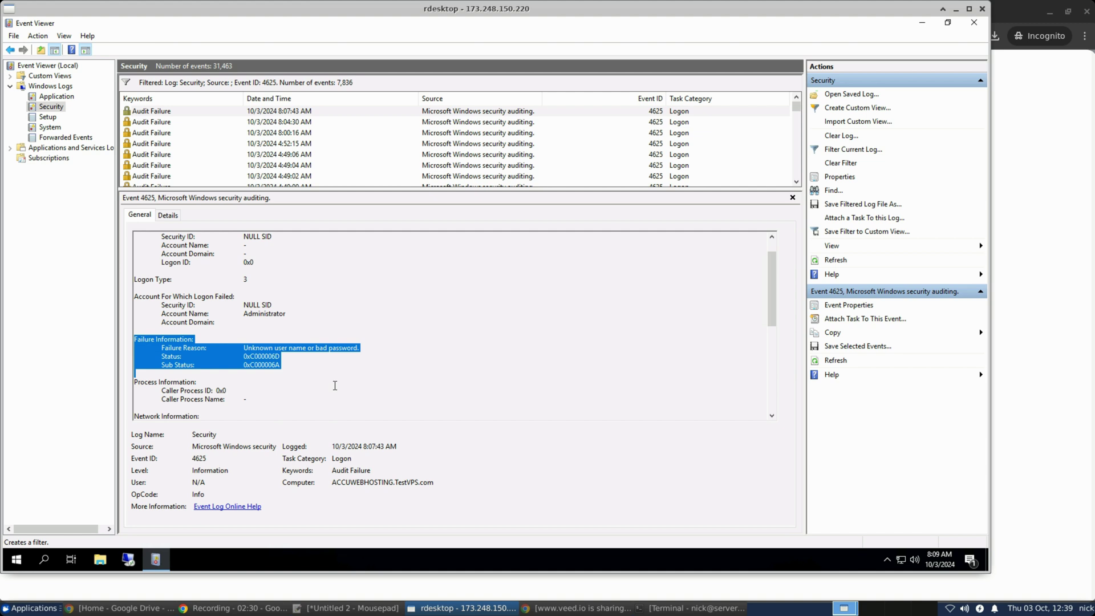
pyautogui.click(335, 385)
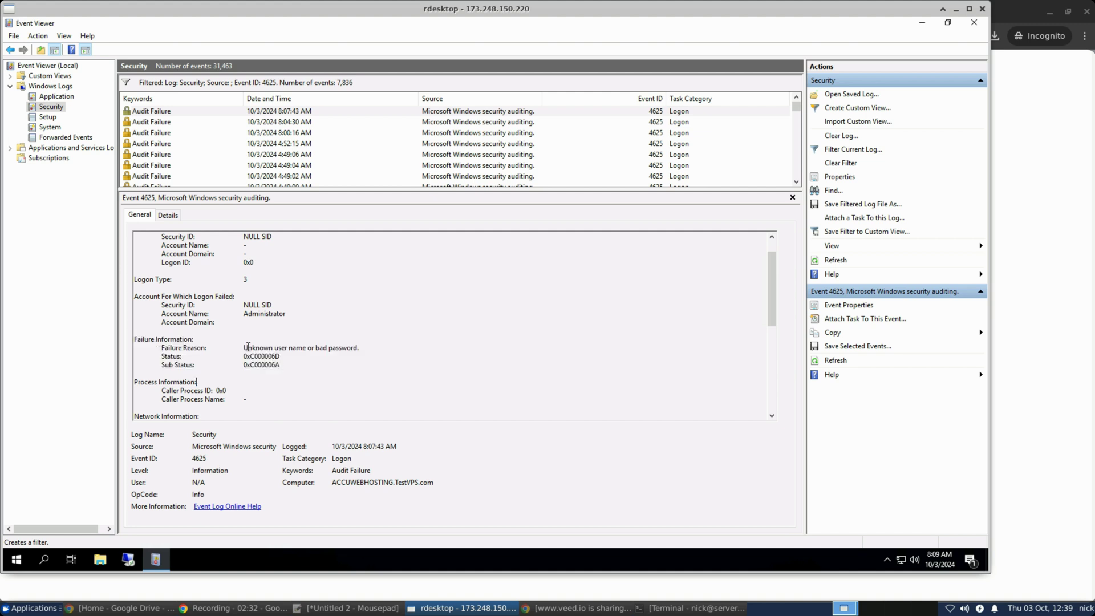
pyautogui.moveTo(246, 348); pyautogui.dragTo(358, 353)
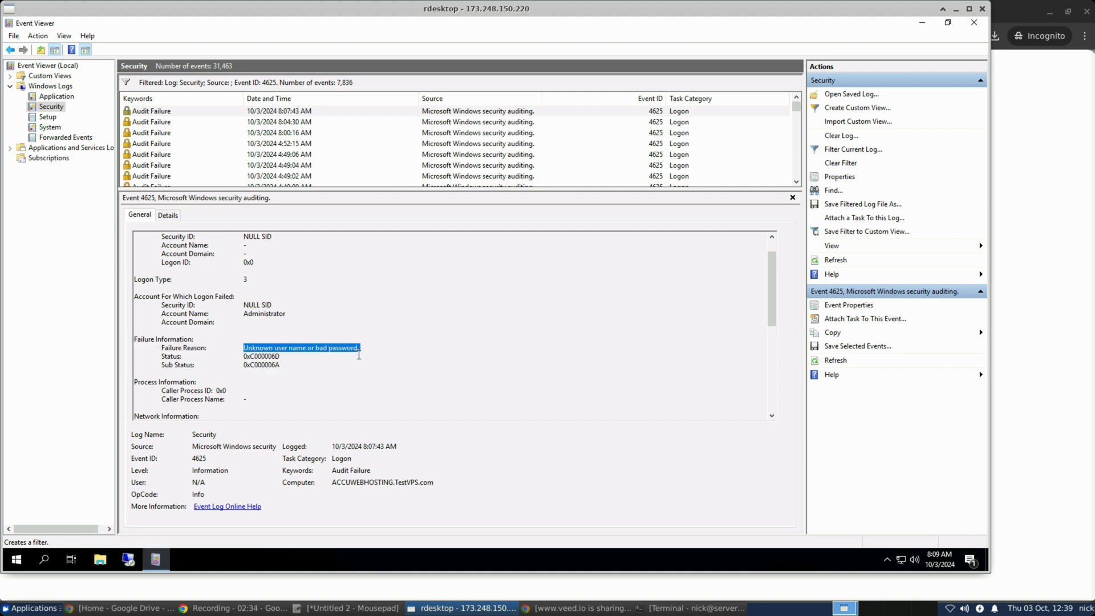
pyautogui.click(353, 358)
pyautogui.scroll(-4, 354, 358)
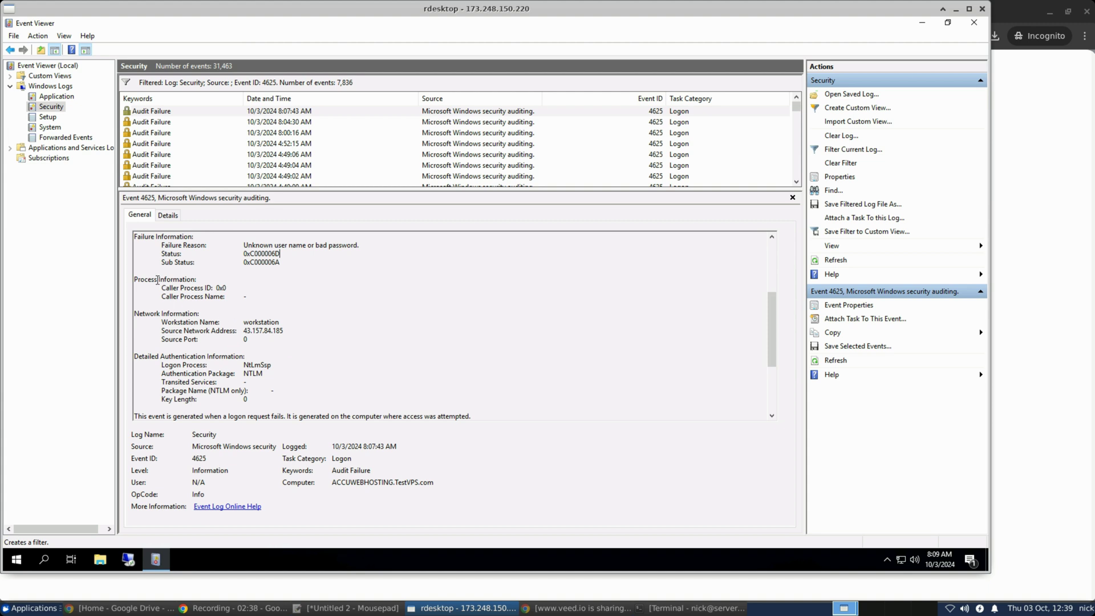
pyautogui.moveTo(158, 279); pyautogui.dragTo(284, 297)
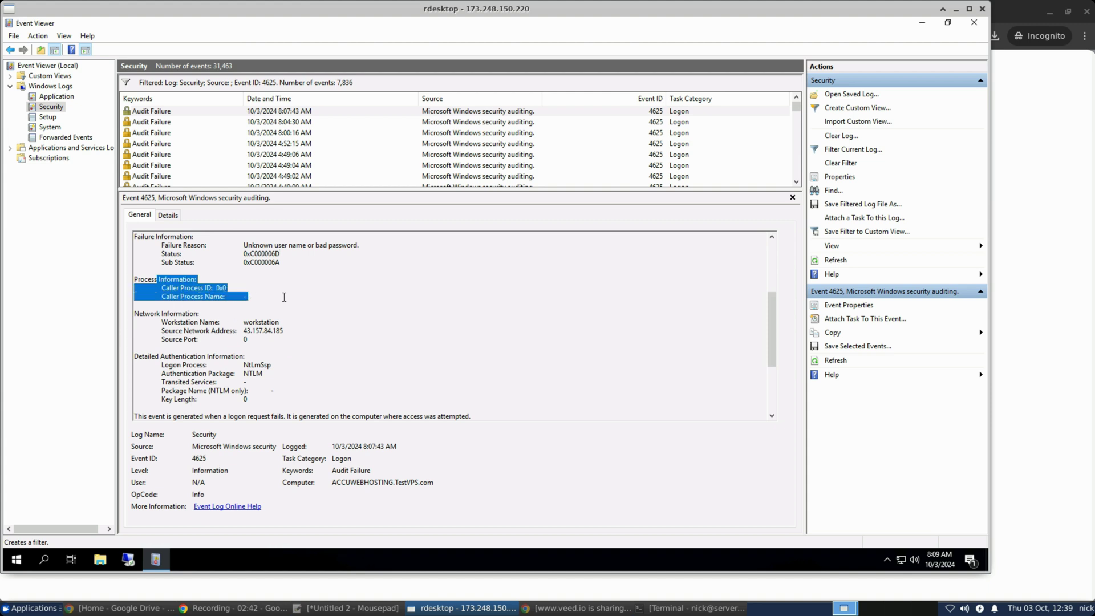
pyautogui.click(285, 297)
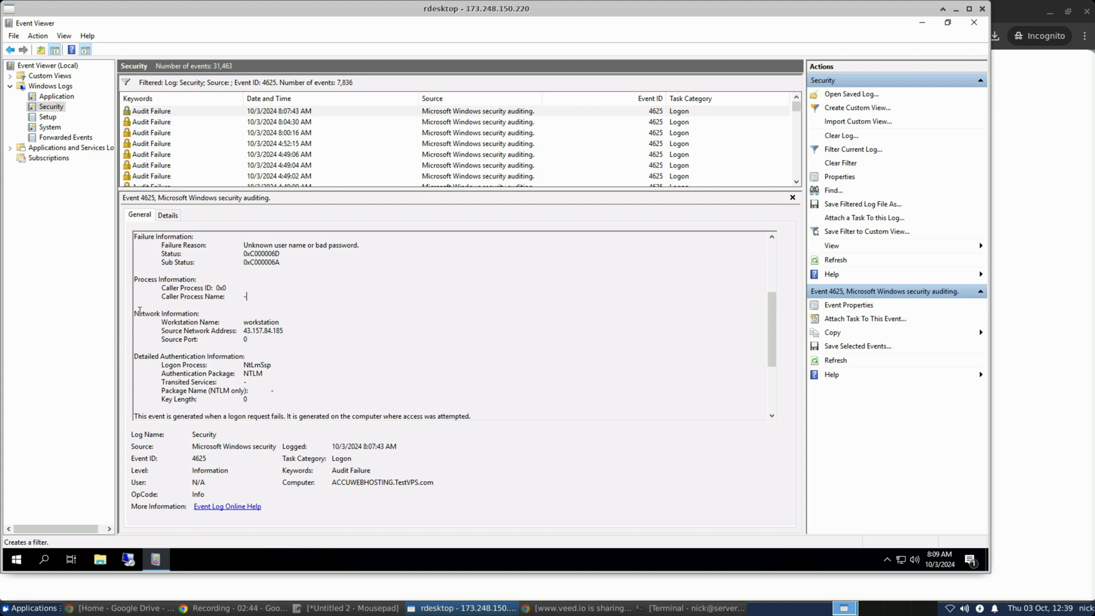
pyautogui.moveTo(135, 312); pyautogui.dragTo(328, 338)
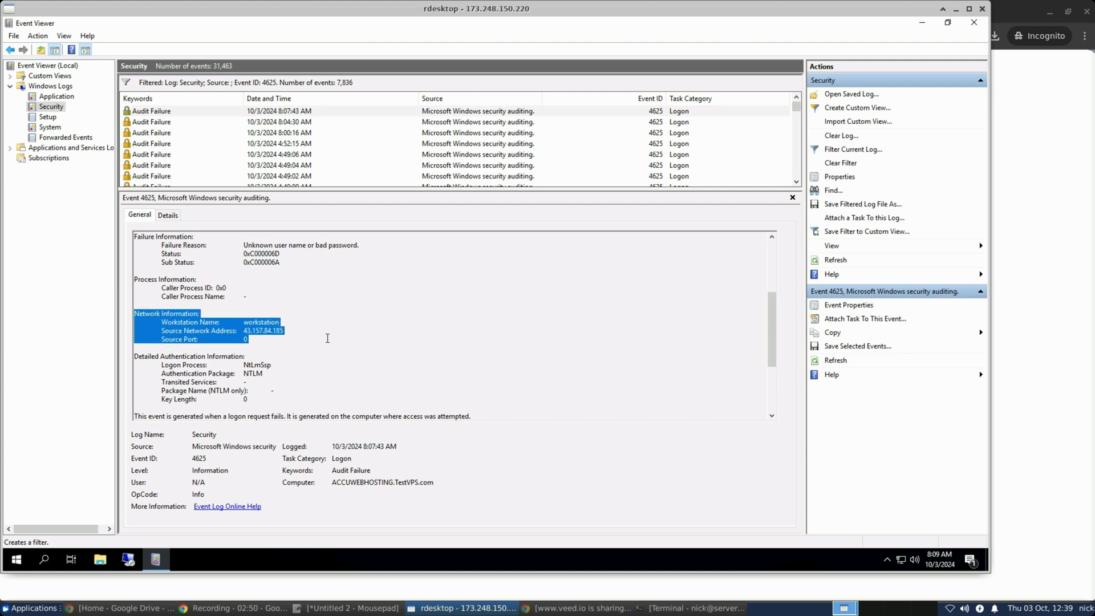
pyautogui.click(328, 338)
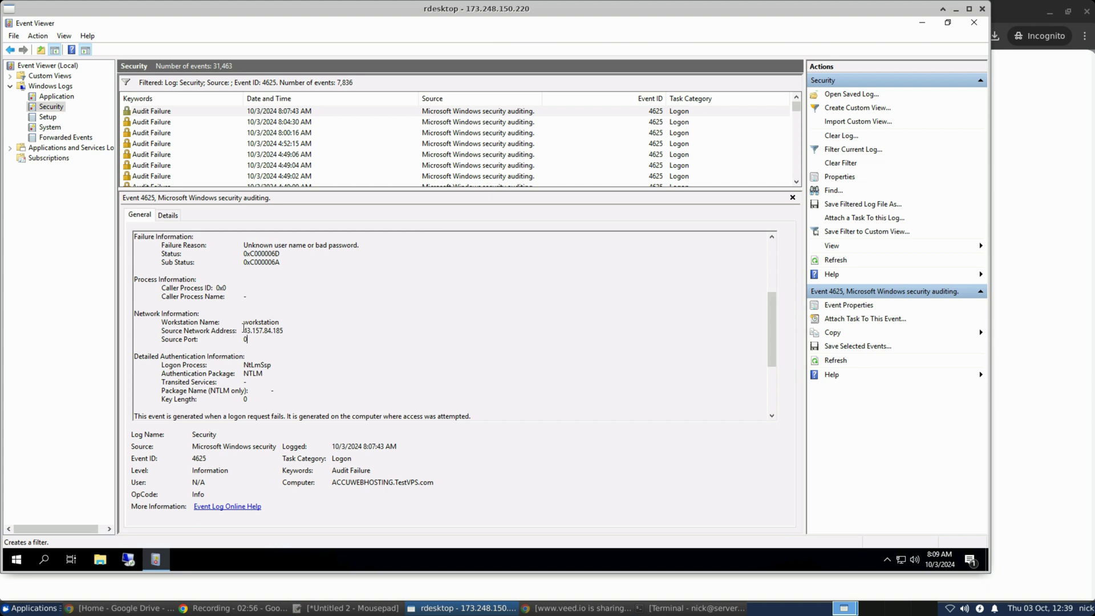
pyautogui.moveTo(243, 330); pyautogui.dragTo(292, 329)
pyautogui.click(284, 343)
pyautogui.moveTo(135, 356); pyautogui.dragTo(305, 402)
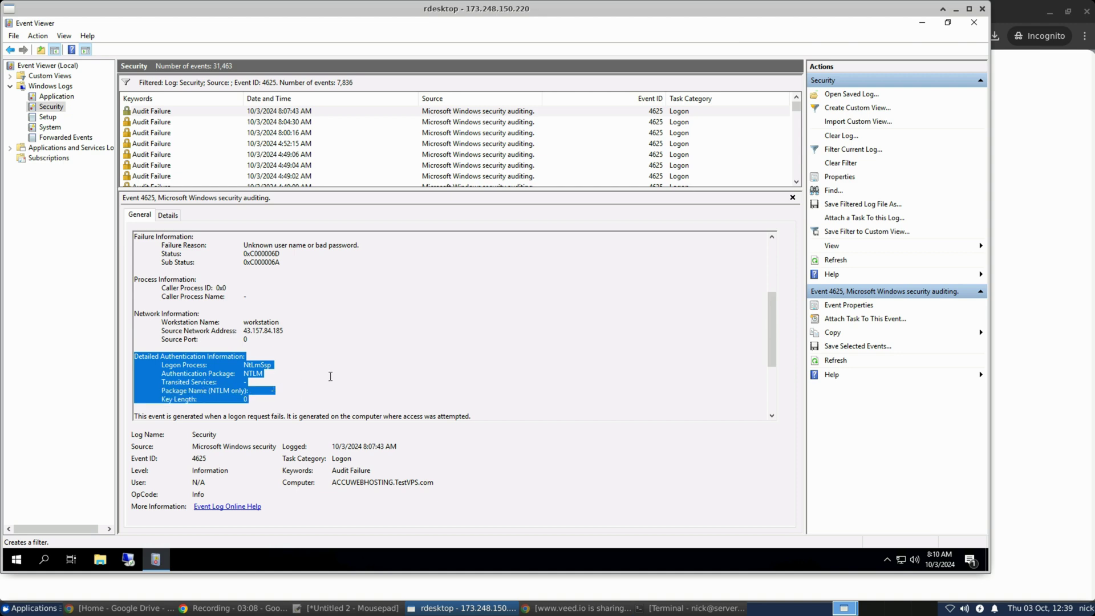
pyautogui.click(330, 376)
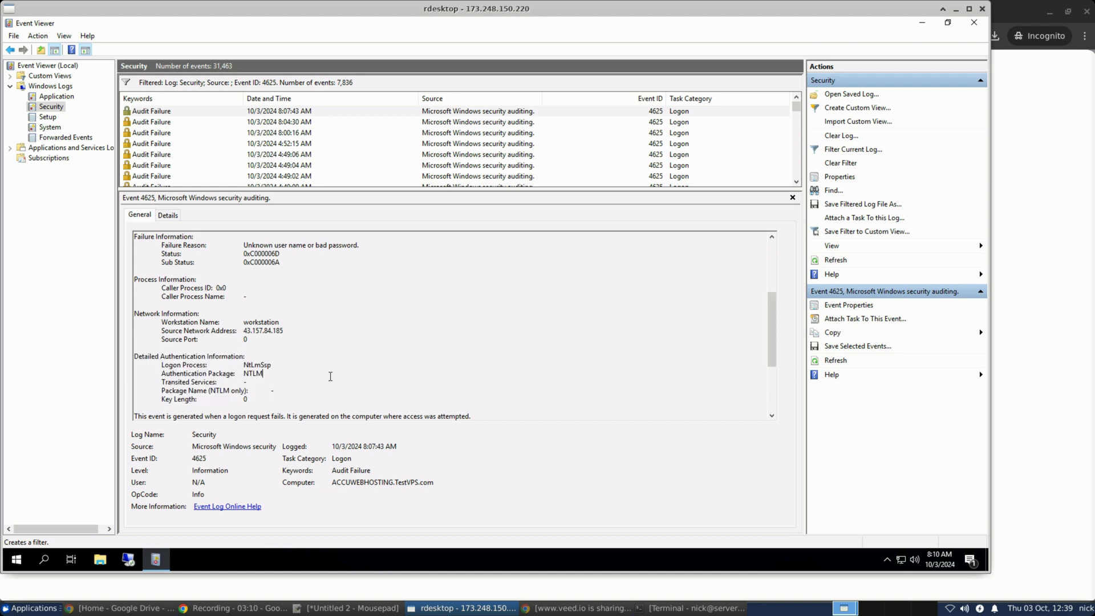